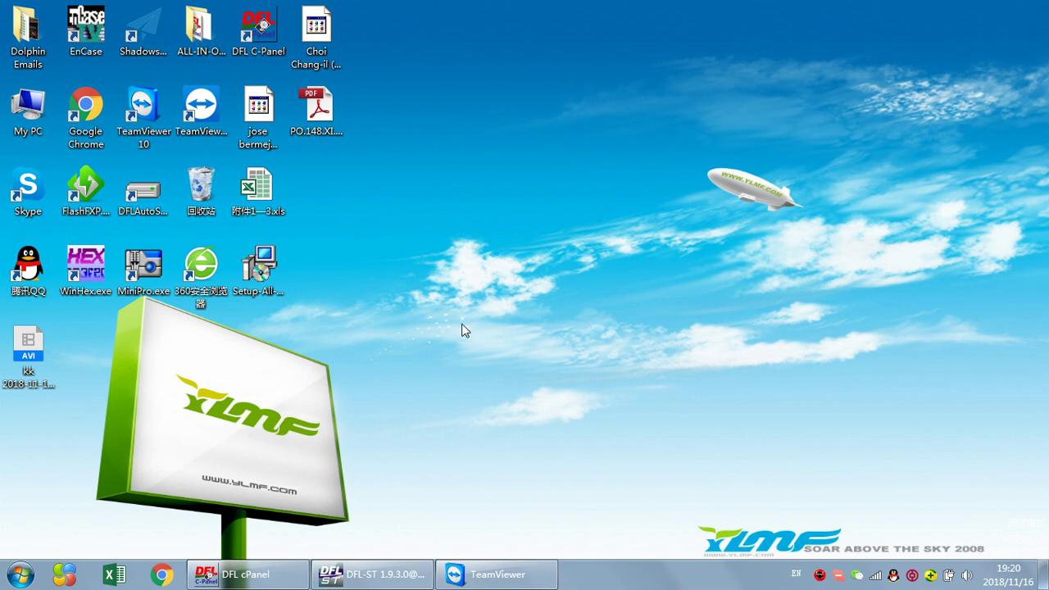
# - Switch to DFL-ST, power on the drive, and put its COM terminal into ASCII diagnostic mode
pyautogui.click(381, 576)
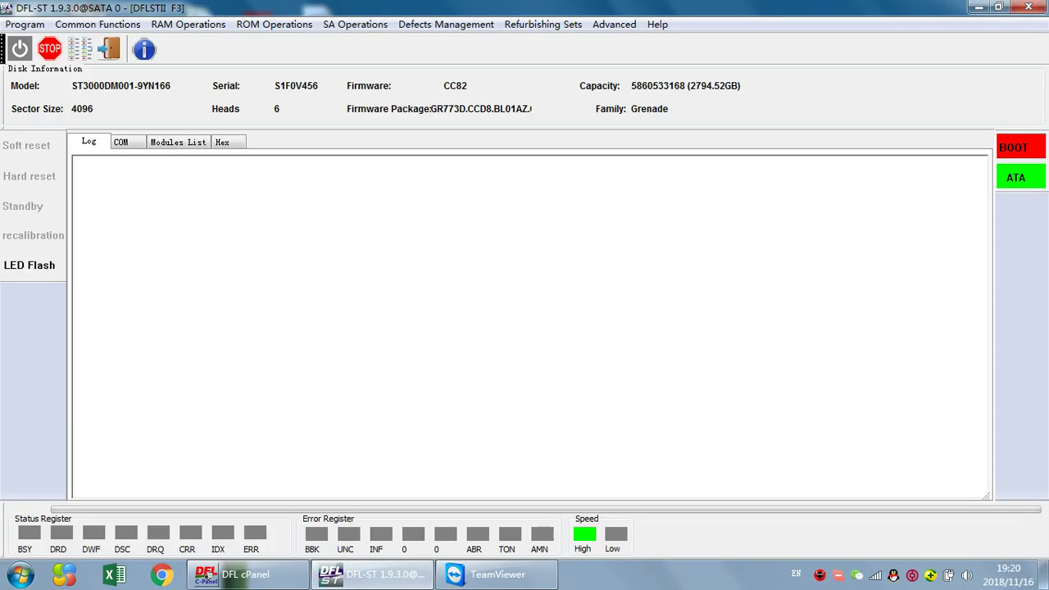
pyautogui.click(10, 57)
pyautogui.click(120, 142)
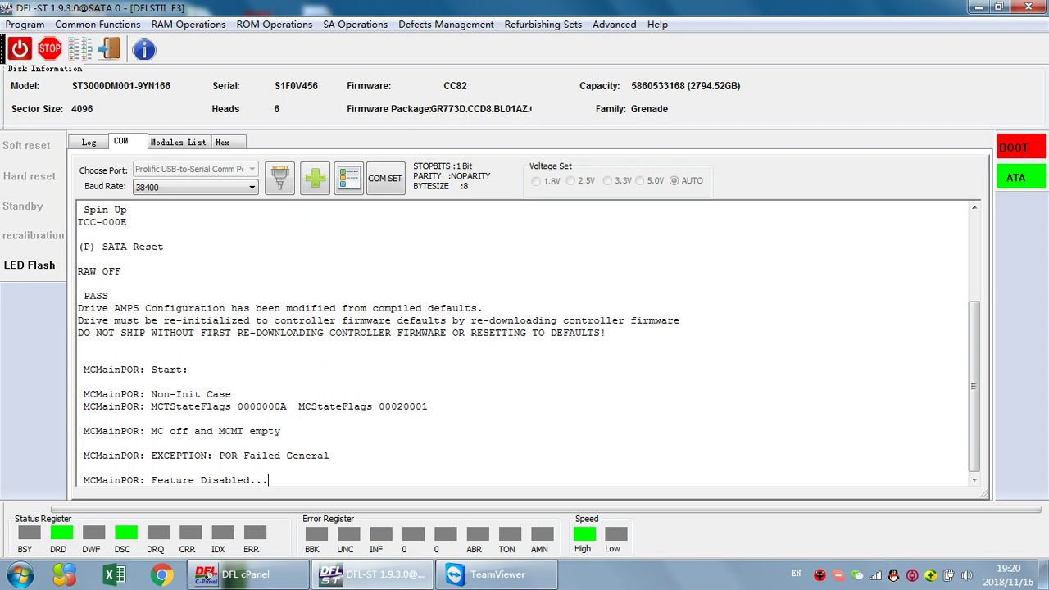
pyautogui.hotkey('ctrl', 'z')
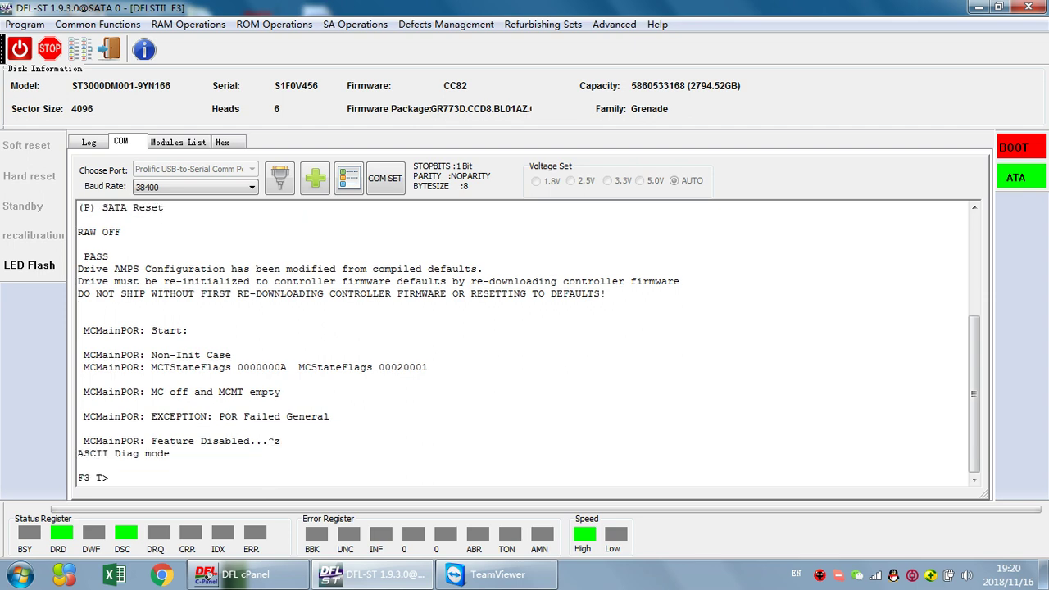
# - Run the B1 command at the F3 T> prompt and examine the baud rates the drive supports
pyautogui.click(252, 187)
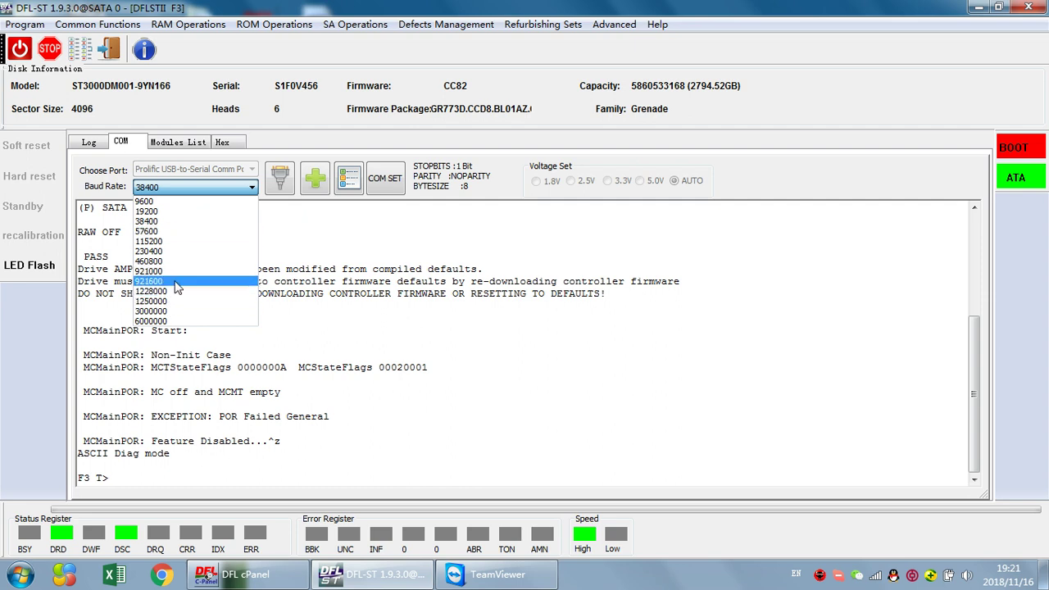
pyautogui.click(196, 472)
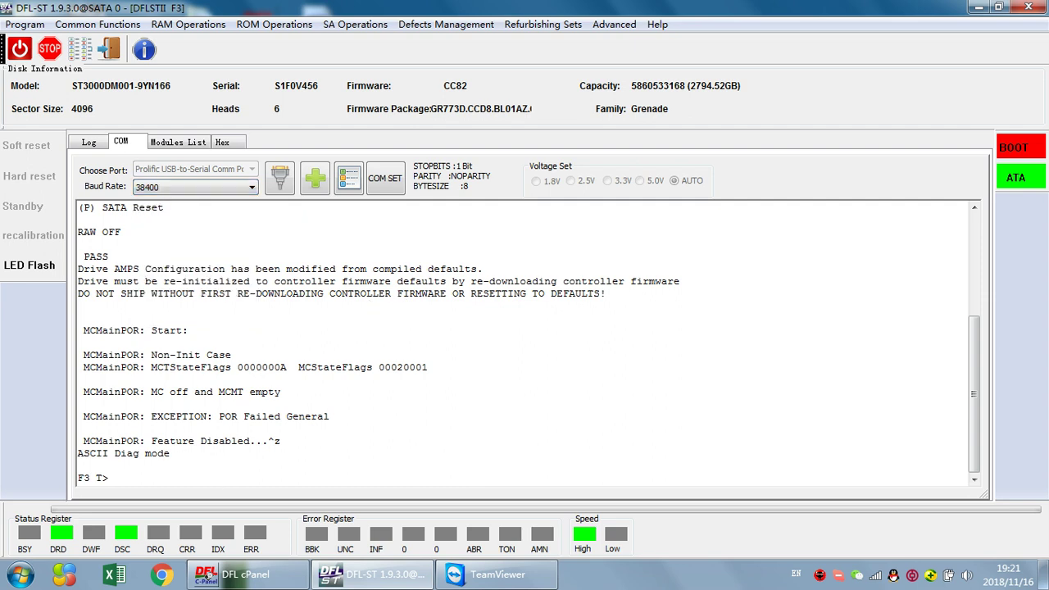
pyautogui.write('B')
pyautogui.write('1')
pyautogui.press('Return')
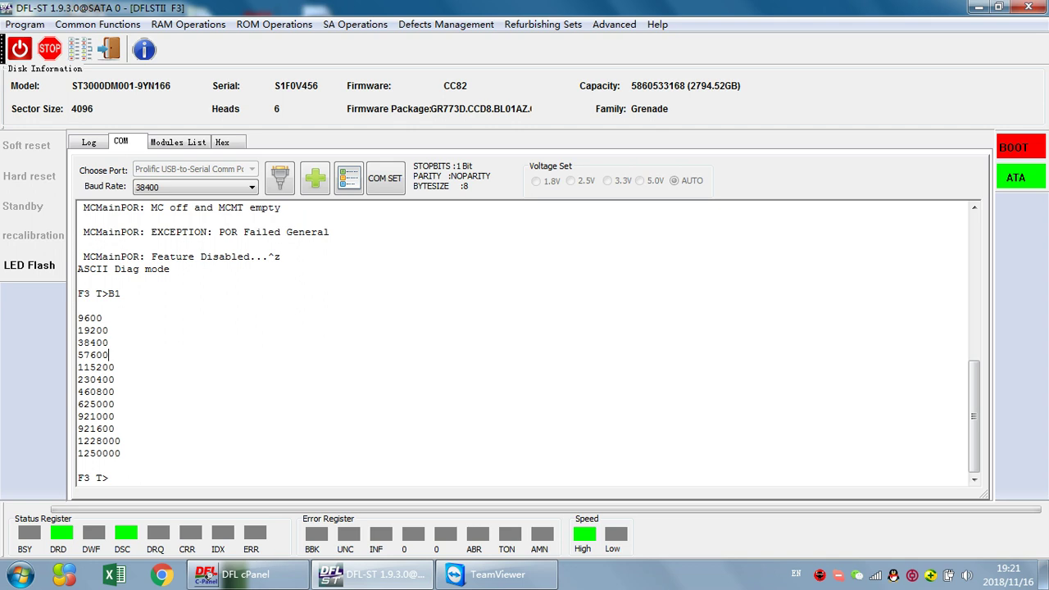
pyautogui.moveTo(120, 454); pyautogui.dragTo(84, 332)
pyautogui.click(108, 342)
pyautogui.moveTo(120, 453); pyautogui.dragTo(74, 324)
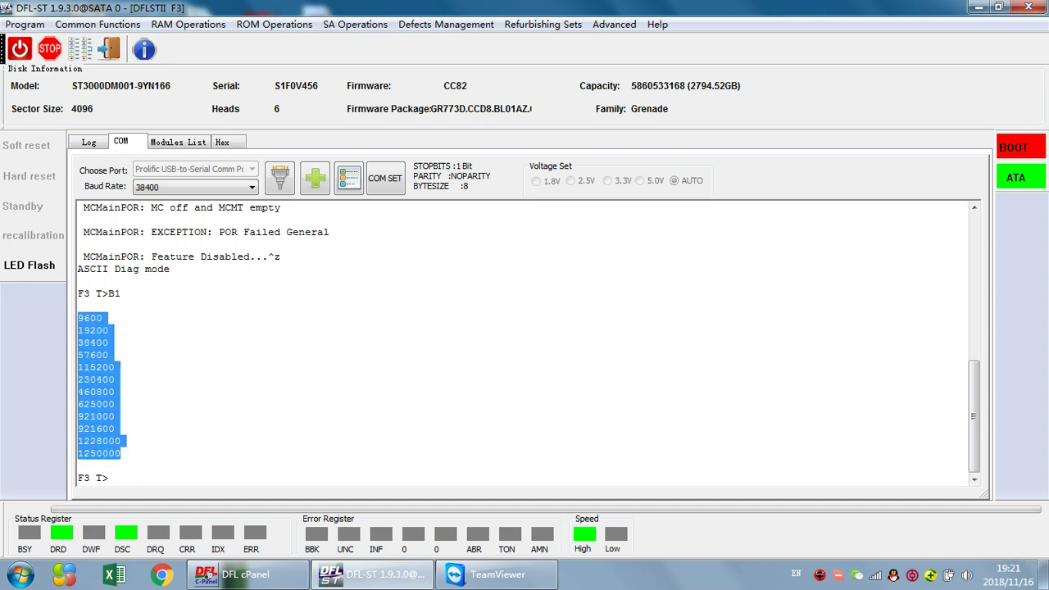
pyautogui.click(121, 455)
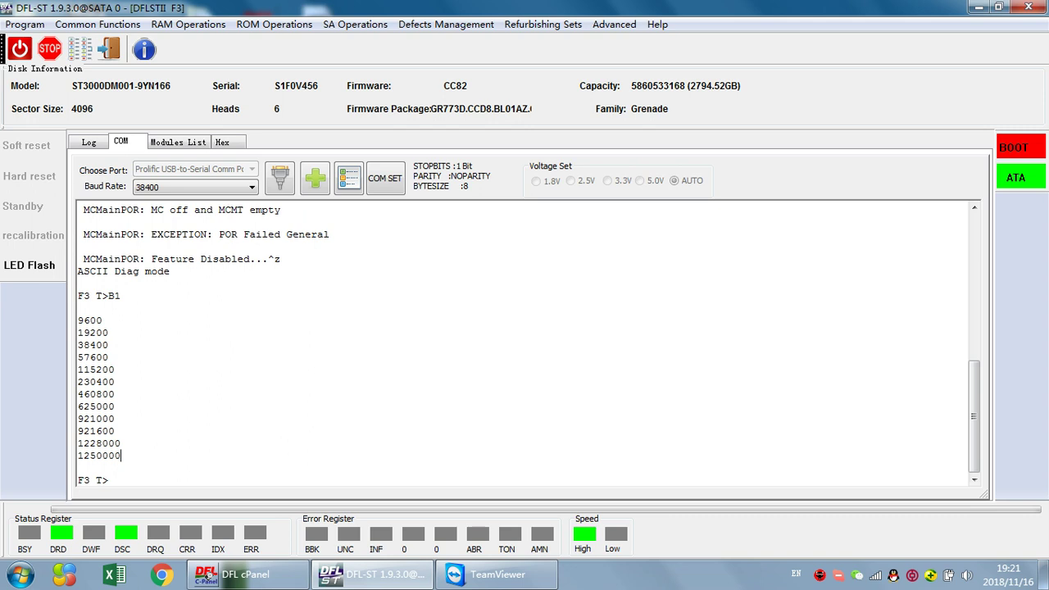
pyautogui.moveTo(123, 459); pyautogui.dragTo(64, 320)
# - Switch the drive to 1250000 baud with the B1250000 command and reconnect the COM port at the same rate
pyautogui.write('B1250000')
pyautogui.press('Return')
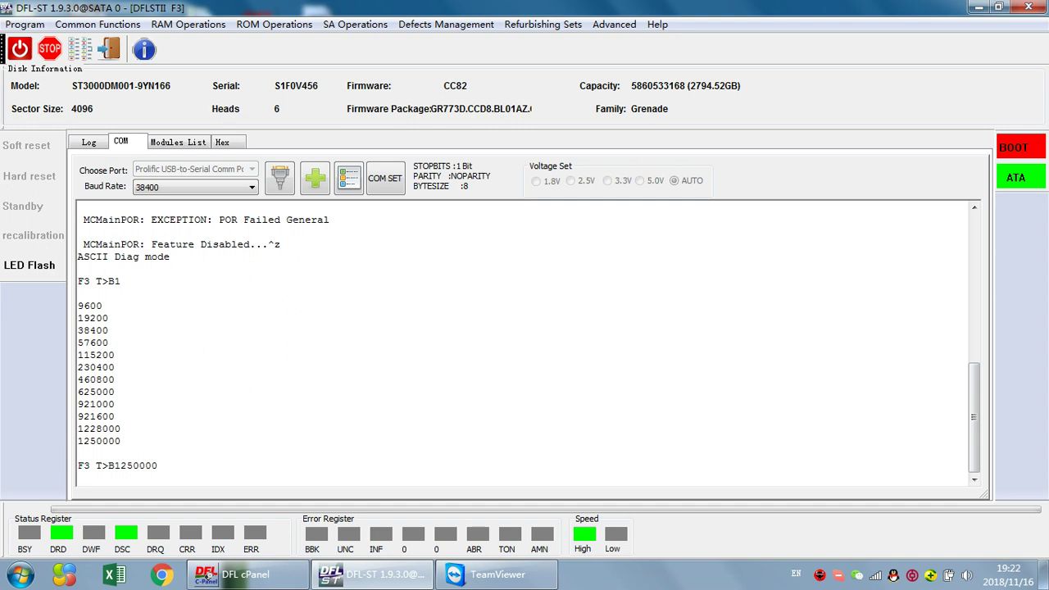
pyautogui.click(280, 178)
pyautogui.click(250, 187)
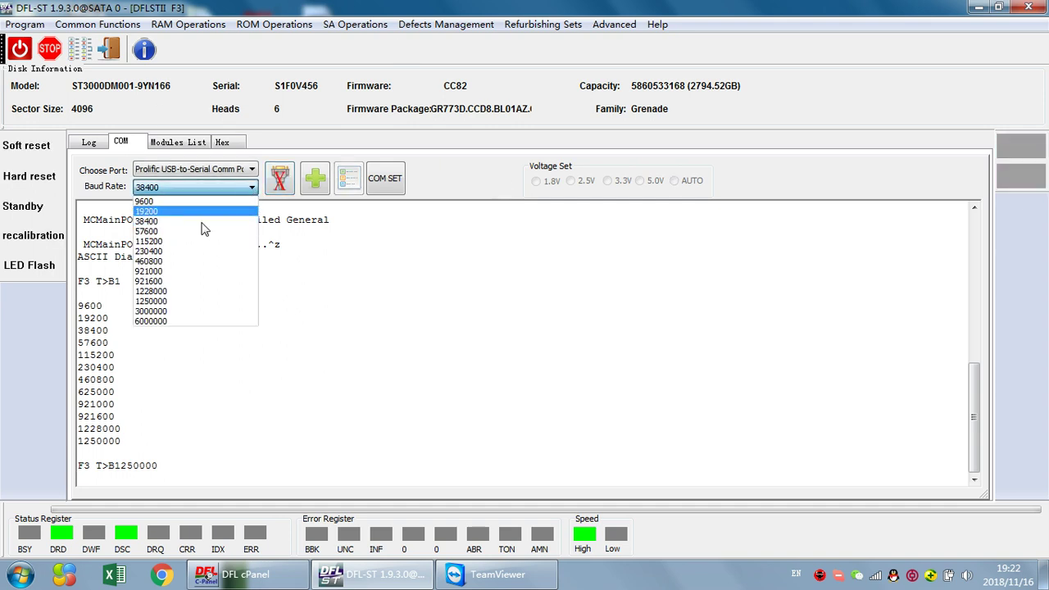
pyautogui.click(167, 303)
pyautogui.click(279, 182)
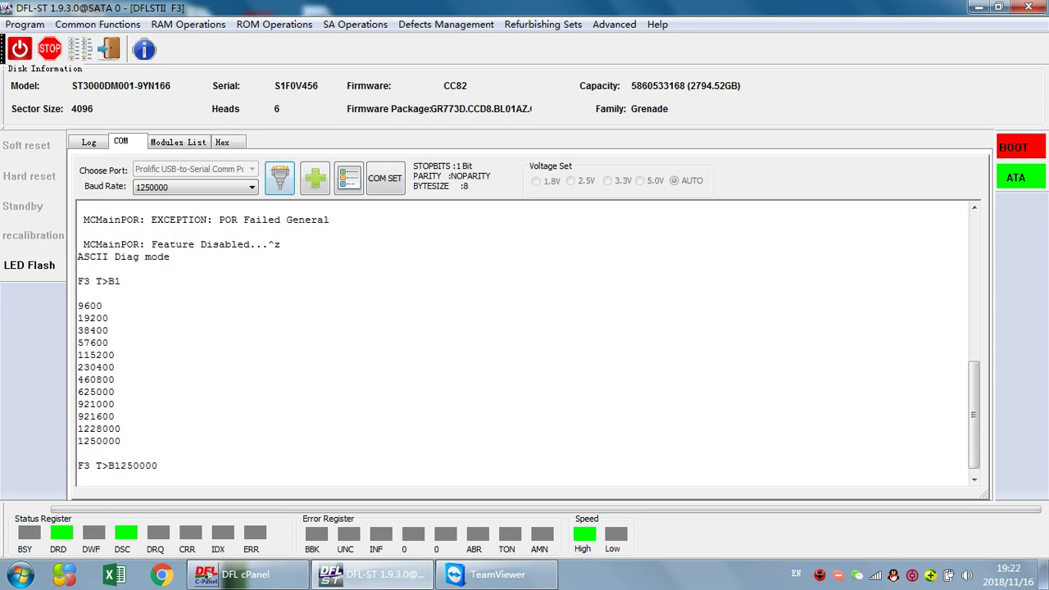
# - Re-enter ASCII diagnostic mode at the new baud rate and run V40 to read the defect list
pyautogui.hotkey('ctrl', 'z')
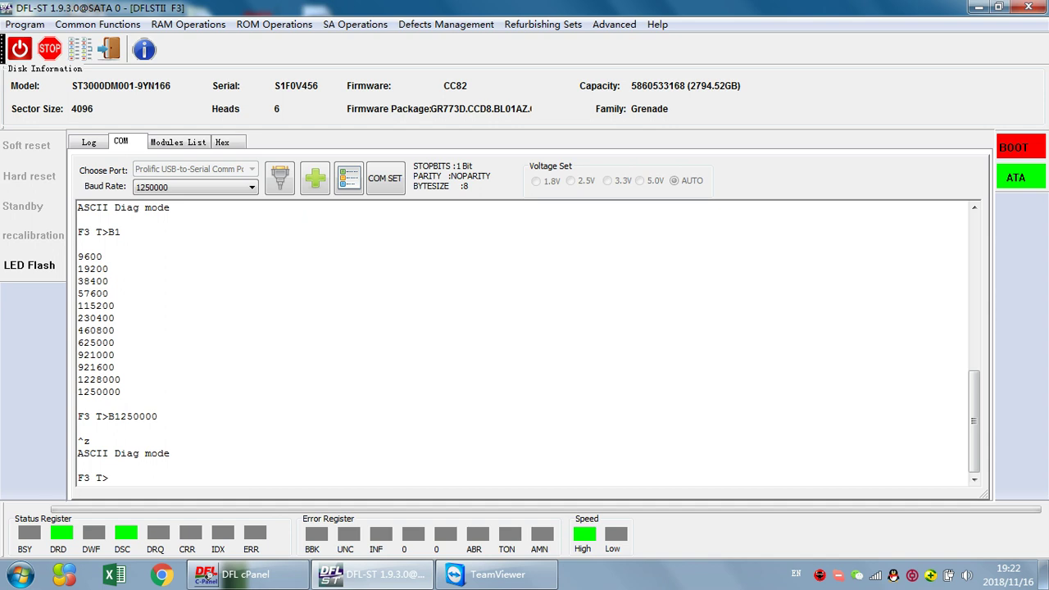
pyautogui.write('V40')
pyautogui.press('Return')
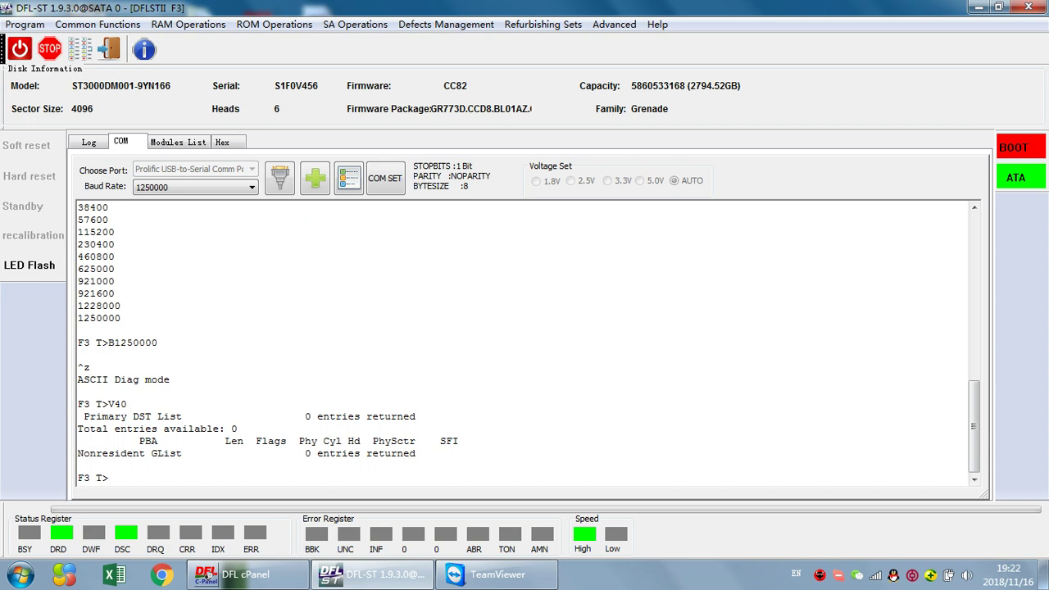
# - Review the current baud rate setting and the supported rates listed in the terminal output
pyautogui.click(168, 192)
pyautogui.click(122, 497)
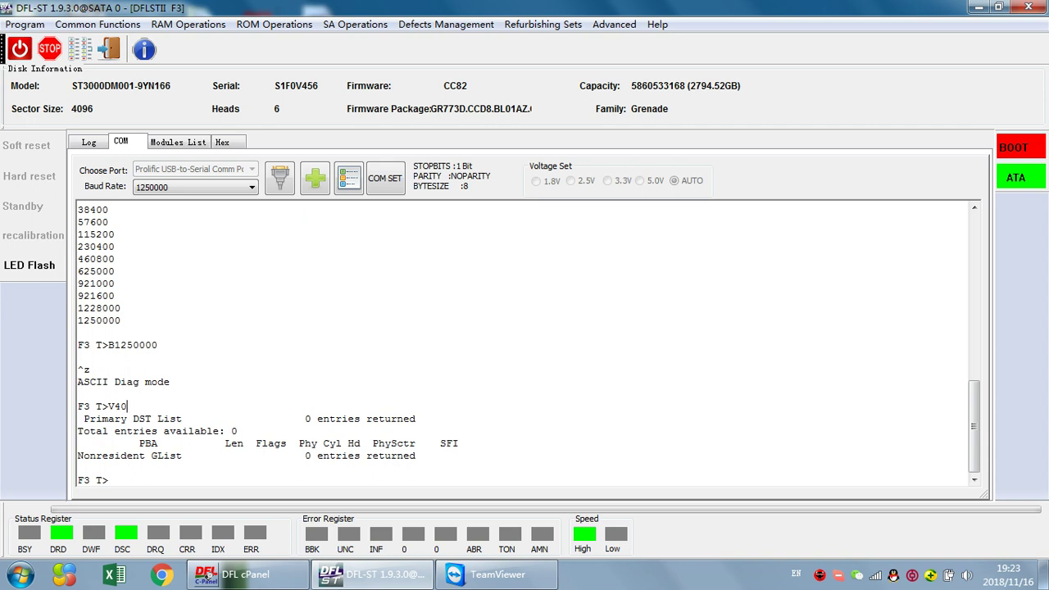
pyautogui.scroll(2, 529, 344)
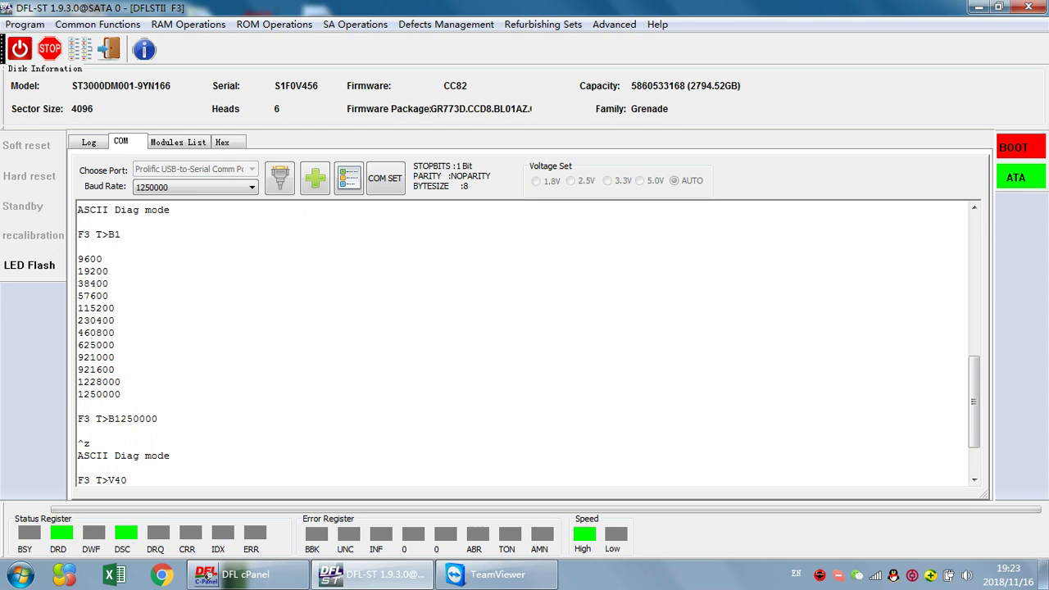
pyautogui.moveTo(121, 395); pyautogui.dragTo(78, 259)
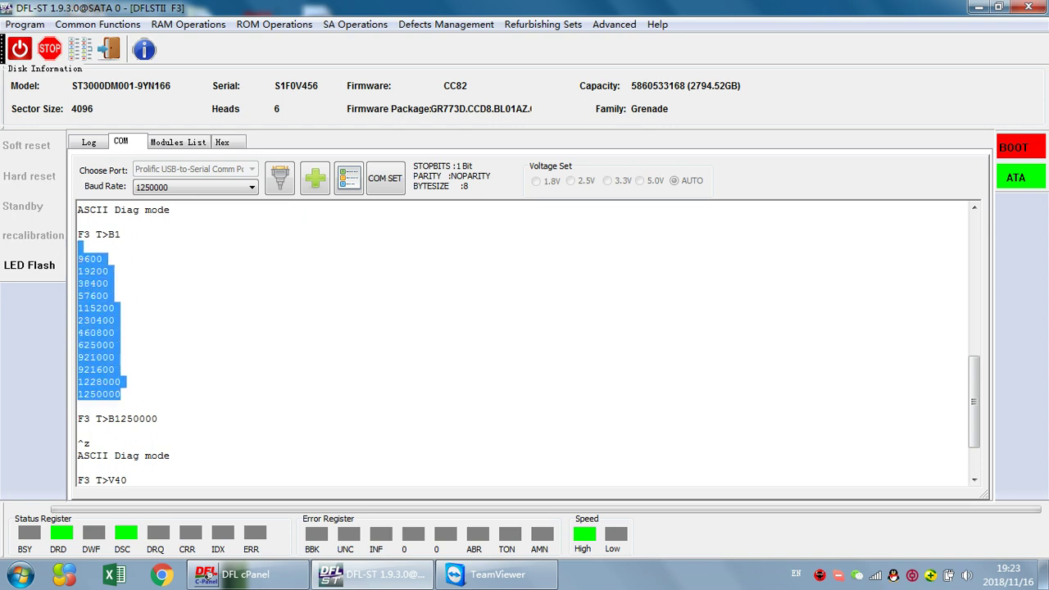
pyautogui.click(121, 394)
pyautogui.moveTo(121, 394); pyautogui.dragTo(78, 259)
pyautogui.click(116, 358)
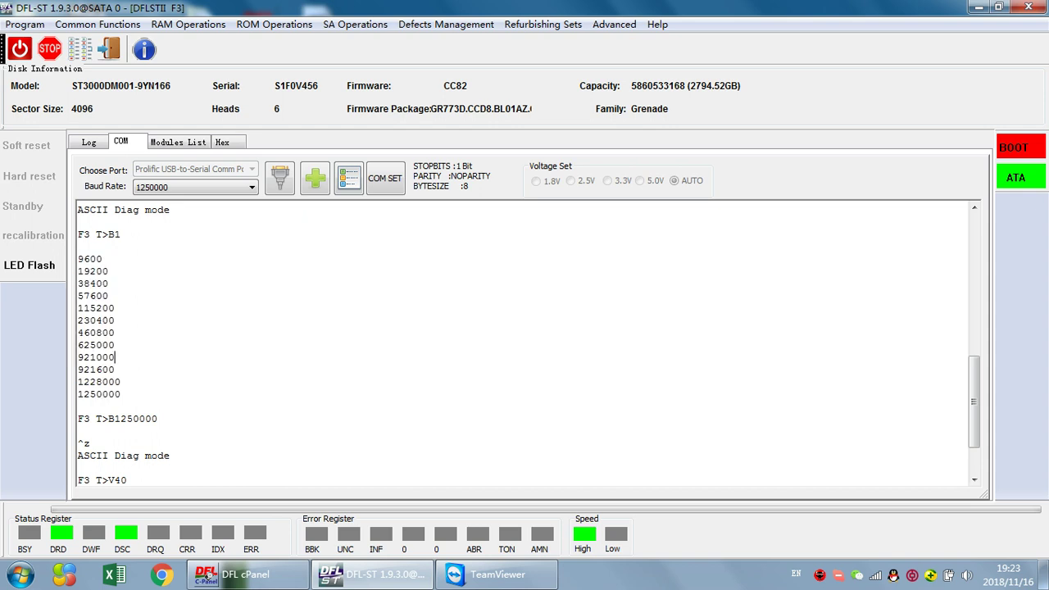
pyautogui.press('Return')
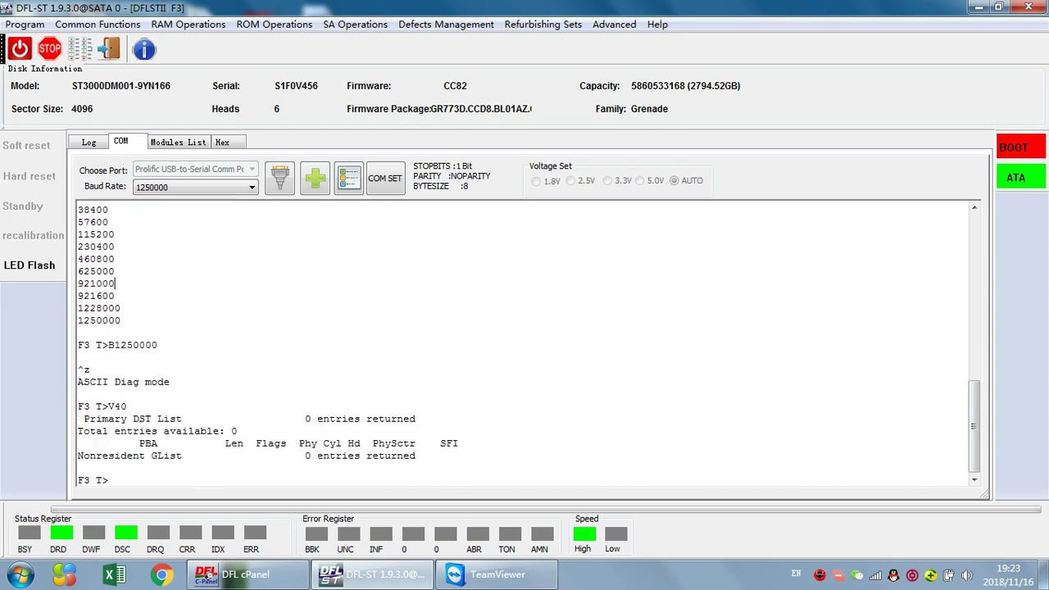